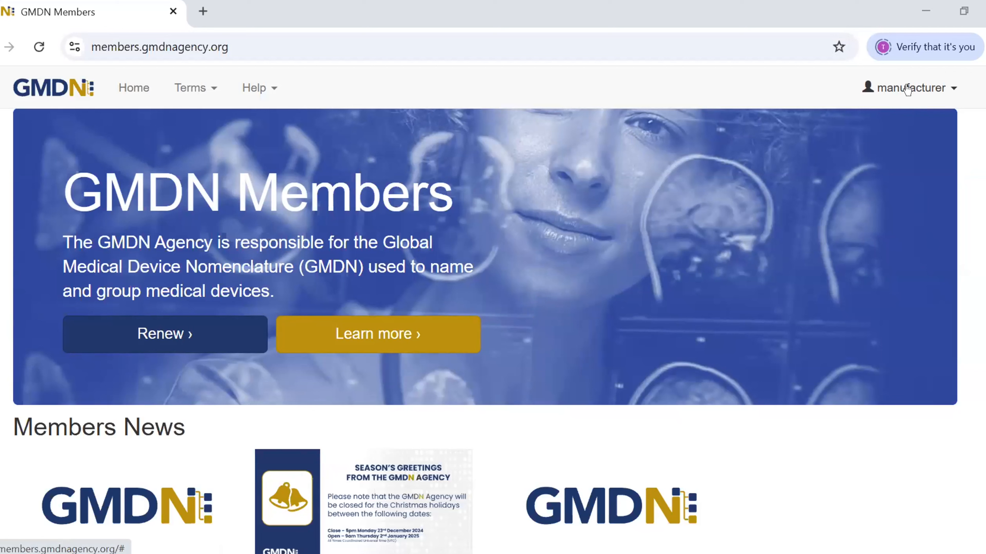
Open the My Profile page and review the personal details and email communication preferences
left_click(950, 89)
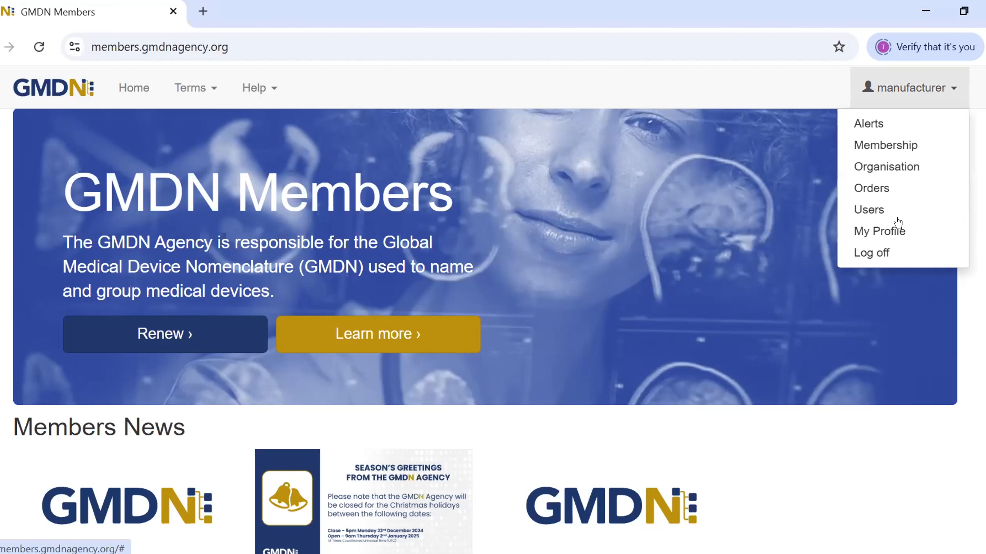
left_click(883, 231)
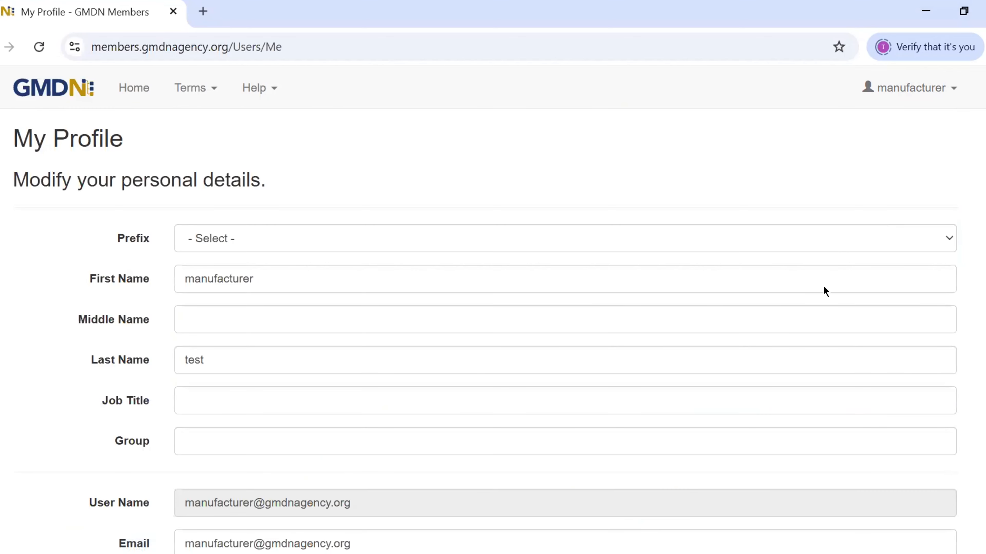
scroll(722, 297, "down", 2)
scroll(722, 297, "down", 2)
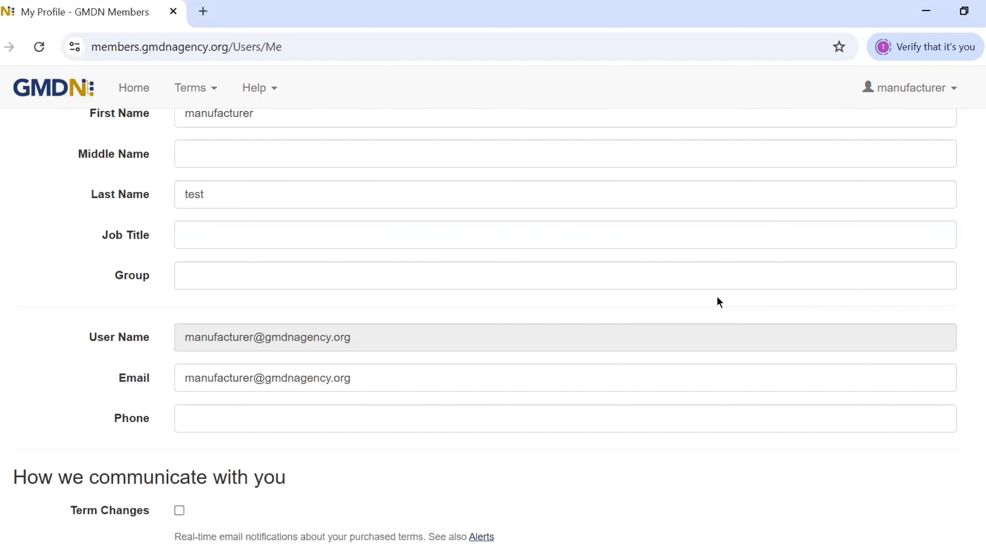
scroll(414, 324, "down", 2)
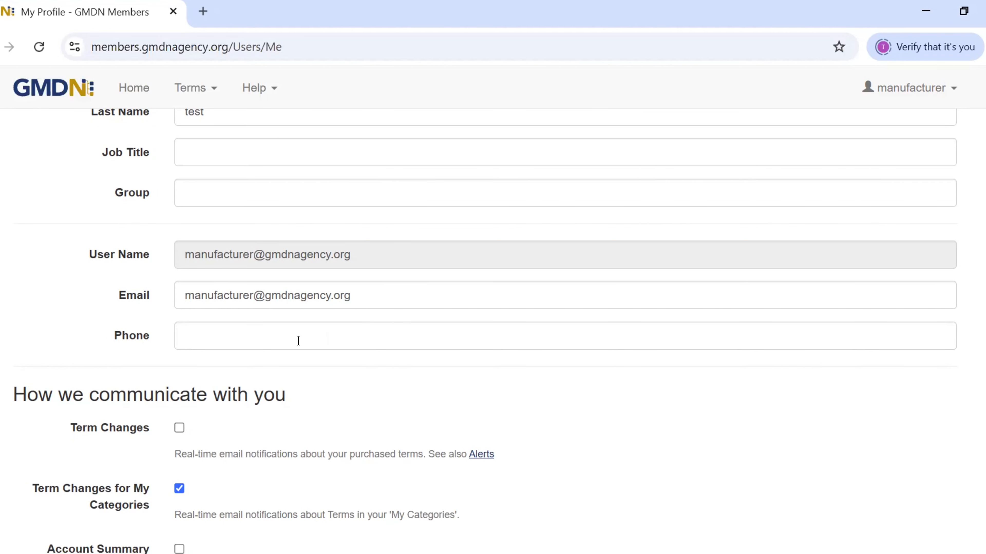
scroll(298, 340, "down", 4)
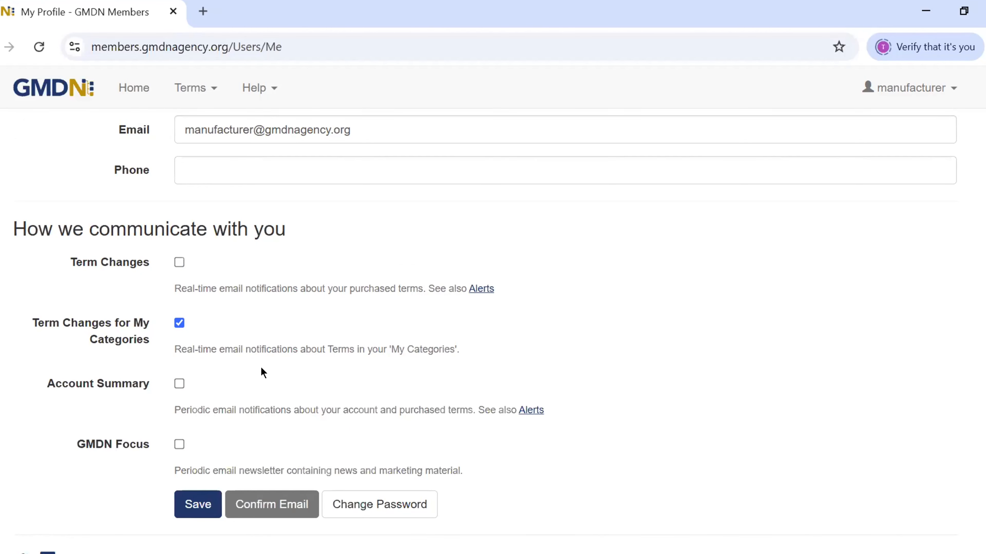
scroll(263, 373, "down", 1)
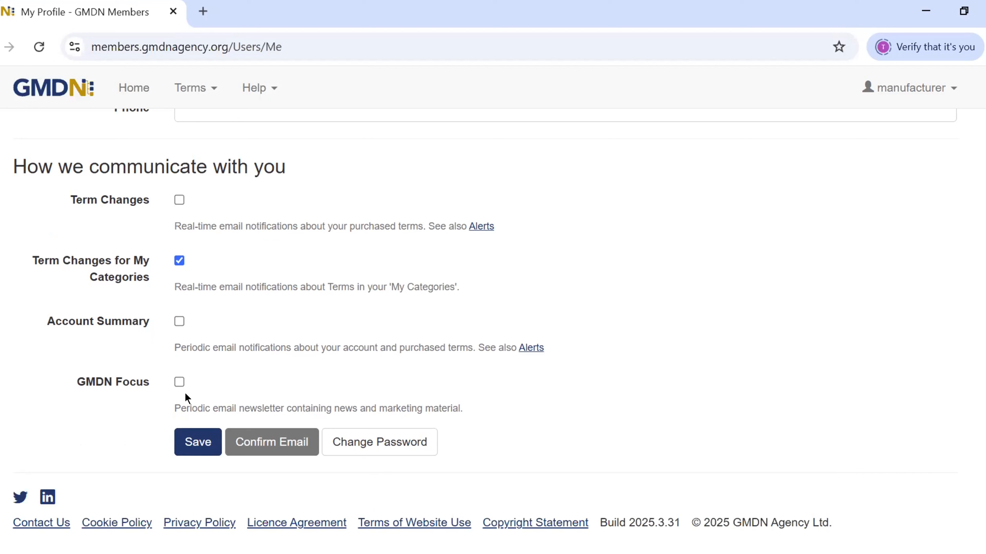
left_click(186, 445)
scroll(565, 345, "up", 2)
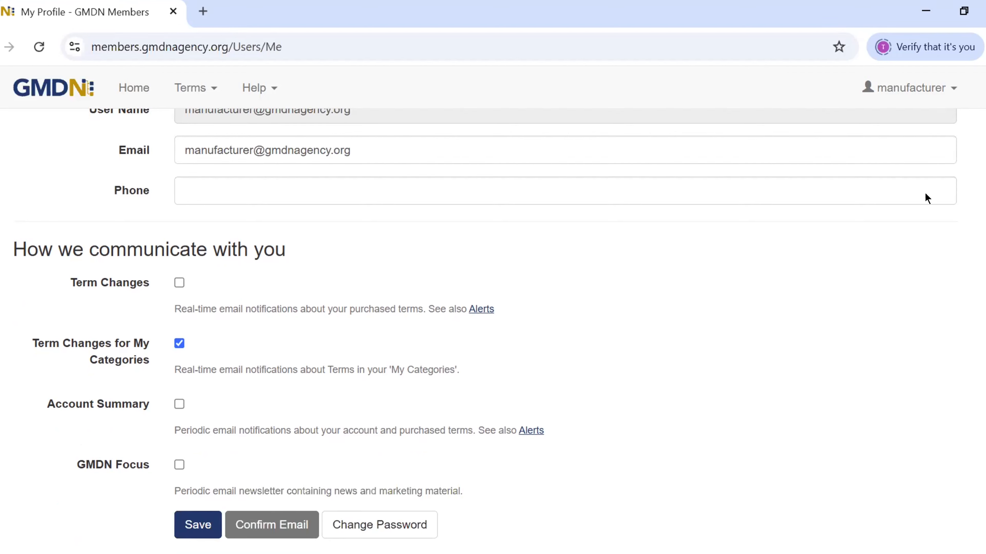
Open the Organisation page and review the organisation details, postal address and billing address fields
left_click(952, 89)
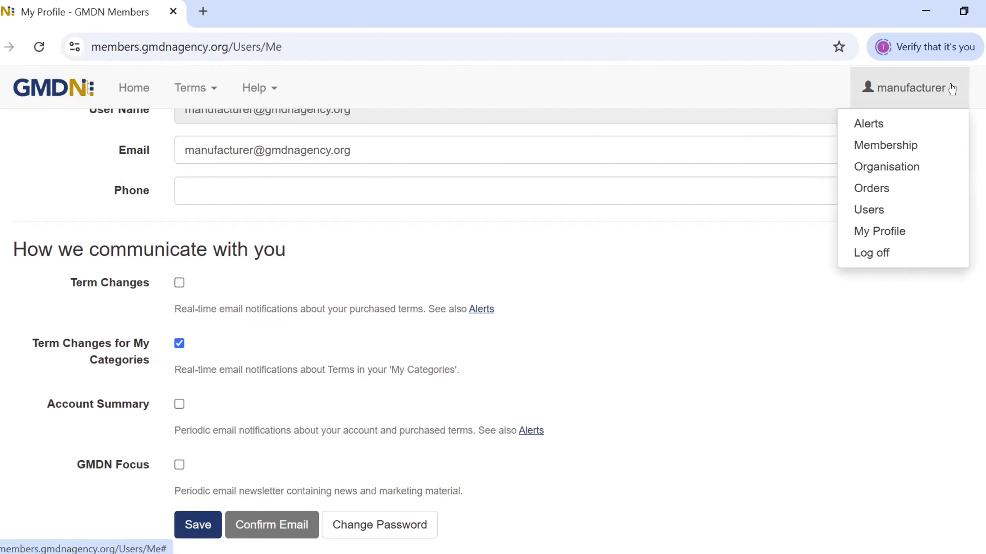
left_click(891, 165)
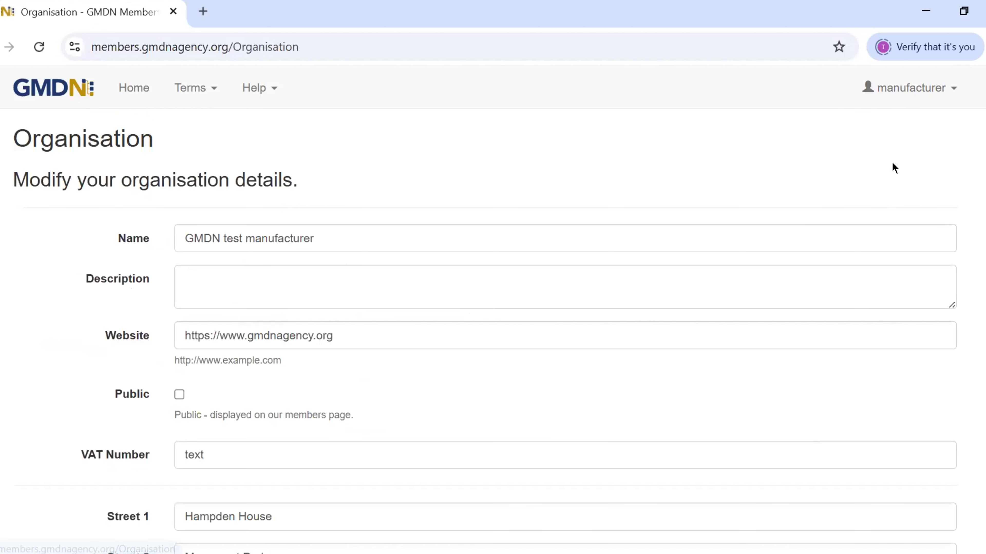
scroll(675, 346, "down", 2)
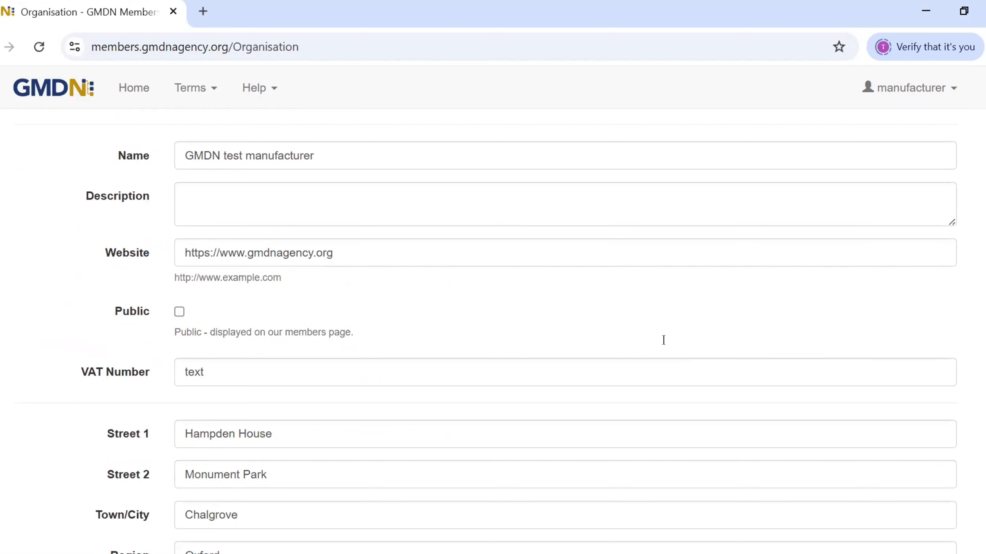
scroll(452, 258, "down", 2)
scroll(398, 325, "down", 2)
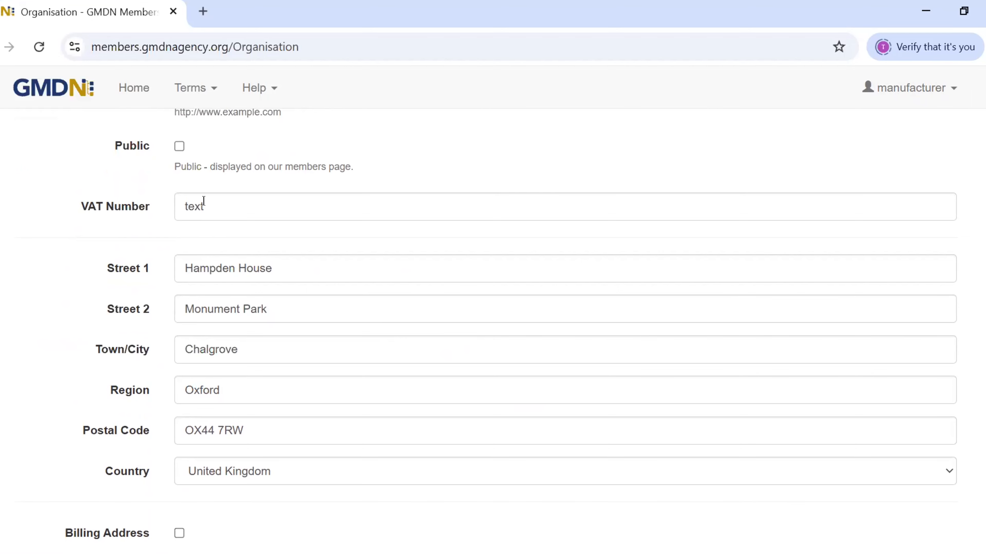
scroll(379, 422, "down", 2)
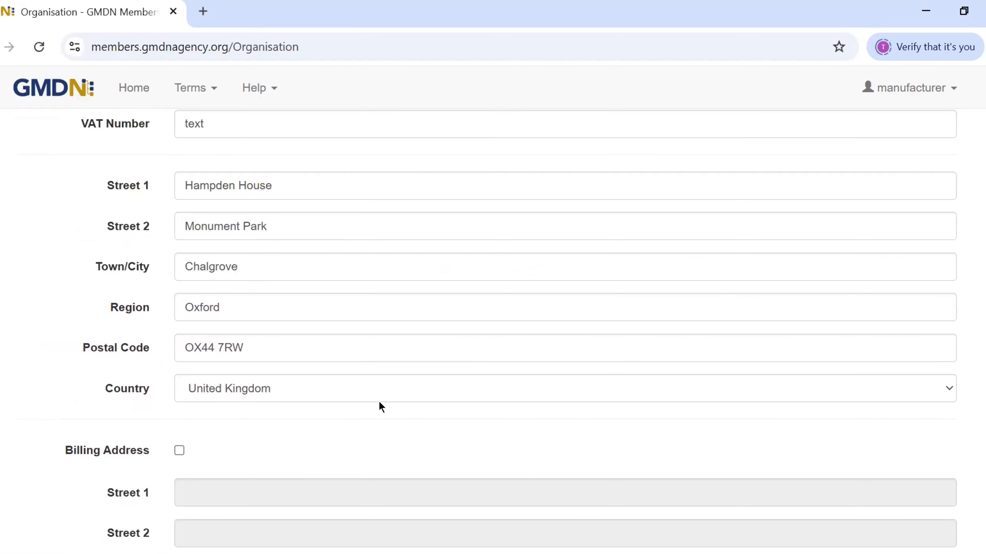
scroll(379, 402, "down", 4)
scroll(371, 368, "down", 3)
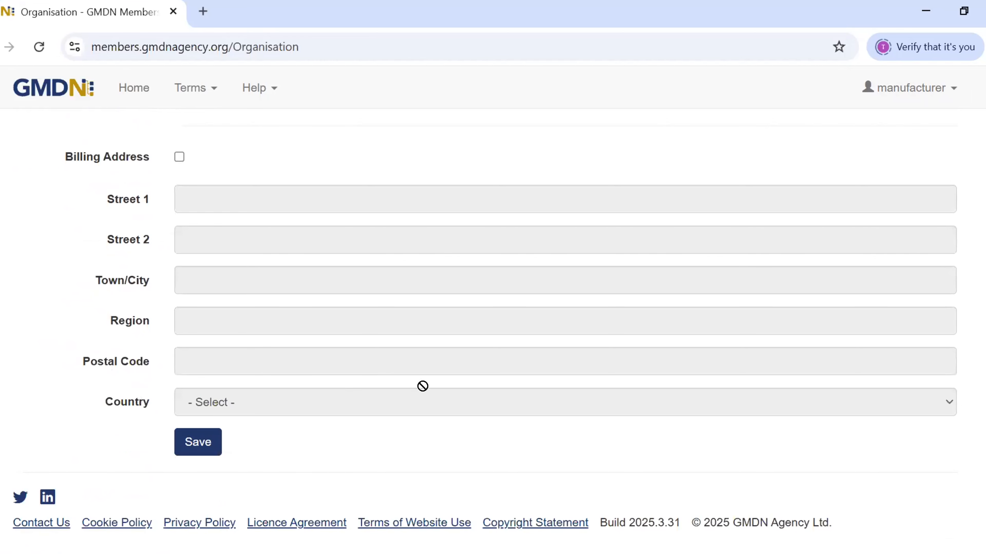
Return to the home page, open the user management page and start a new user record
left_click(133, 89)
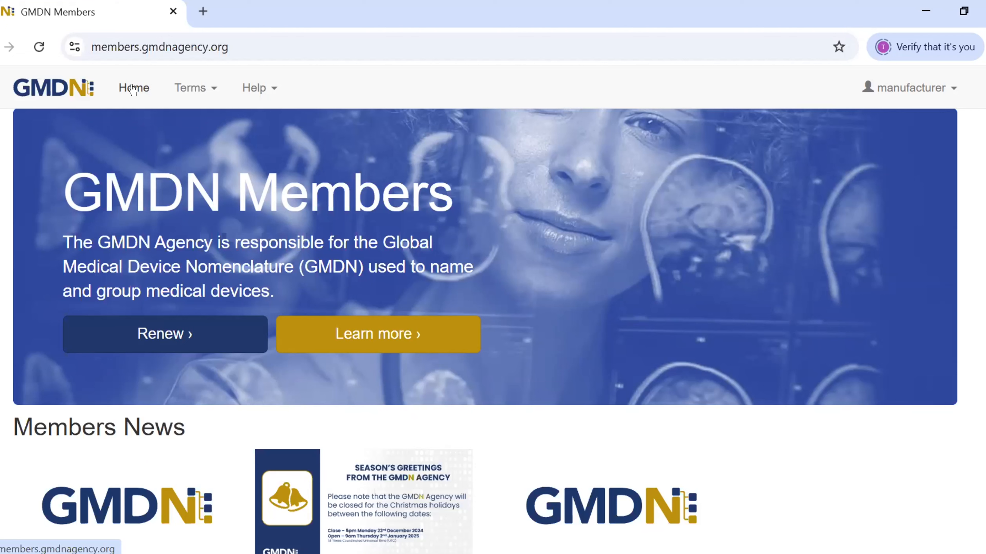
left_click(917, 88)
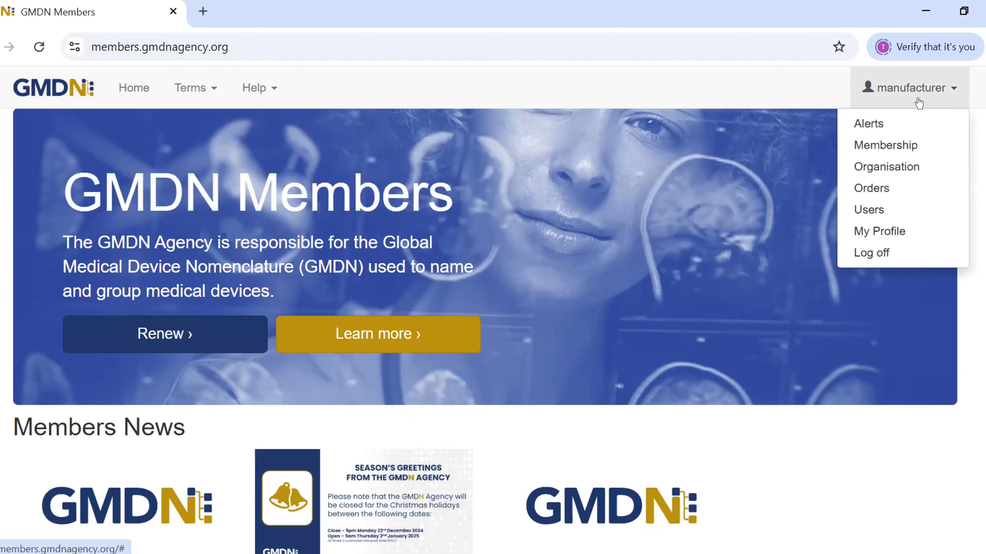
left_click(873, 210)
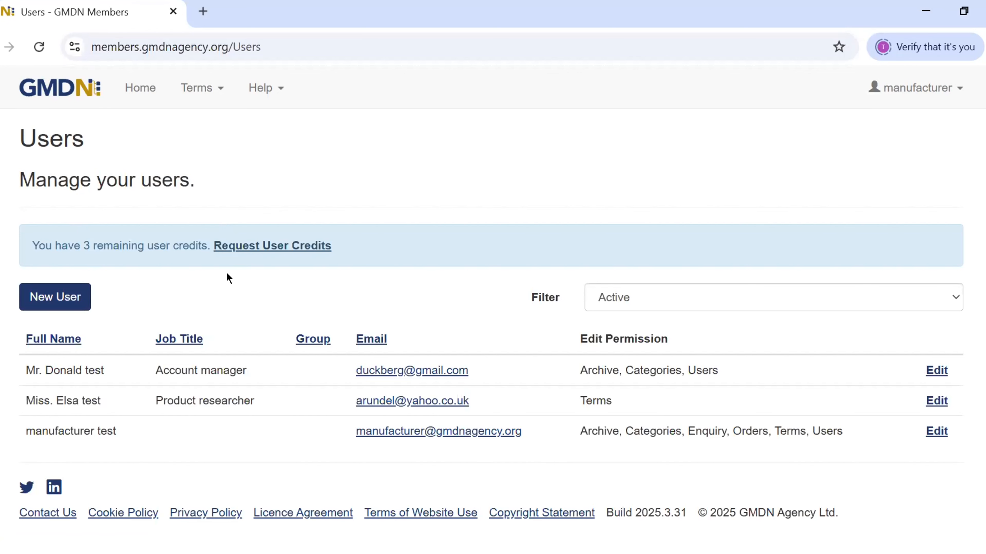
left_click(57, 299)
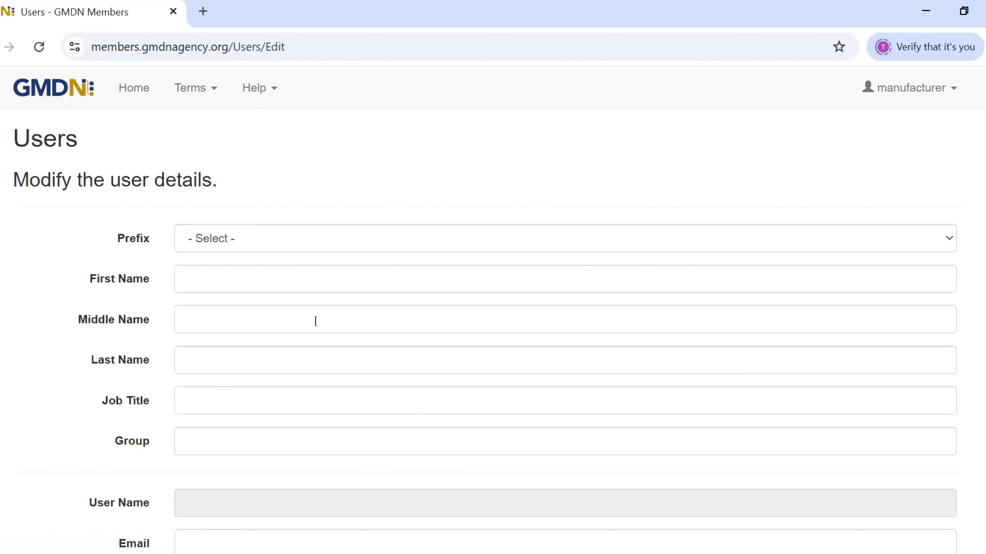
Grant the new user edit permission for Archive, Categories, Enquiry, Orders, Terms and Users
scroll(316, 321, "down", 2)
scroll(315, 313, "down", 2)
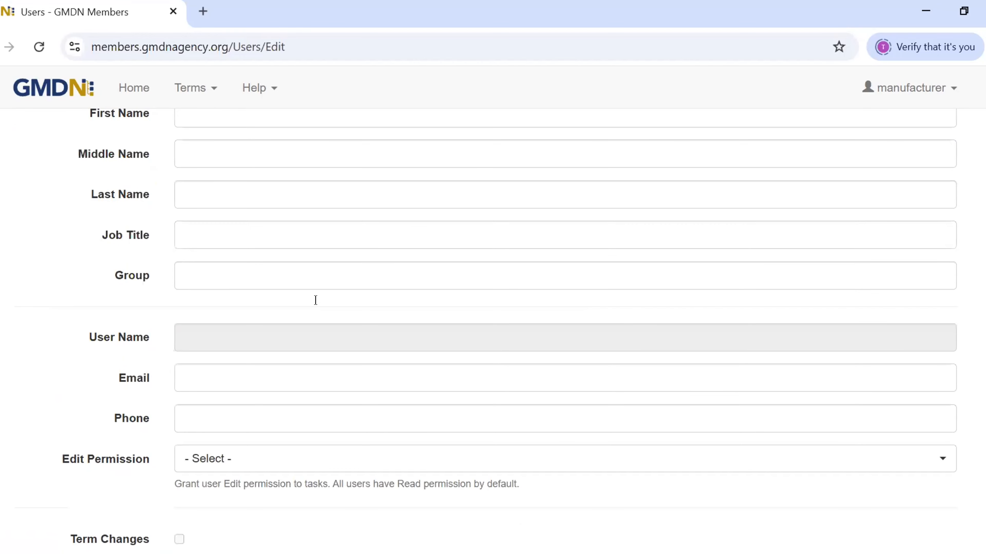
scroll(317, 304, "down", 4)
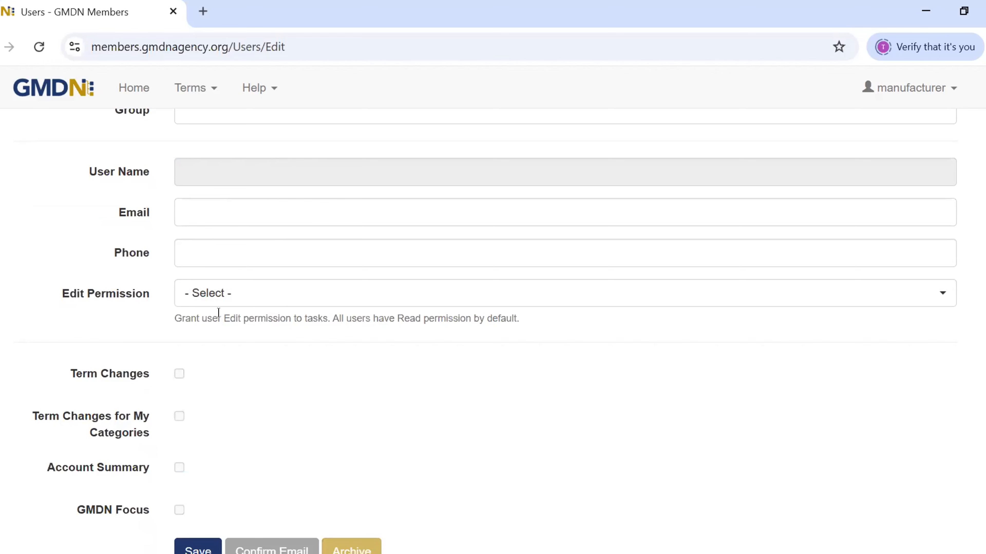
left_click(941, 292)
scroll(906, 311, "down", 1)
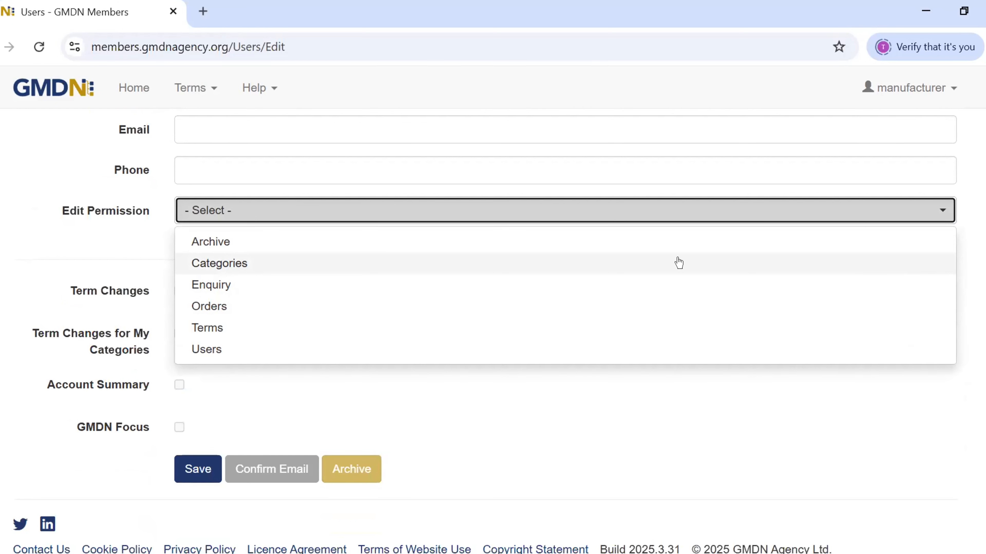
left_click(237, 239)
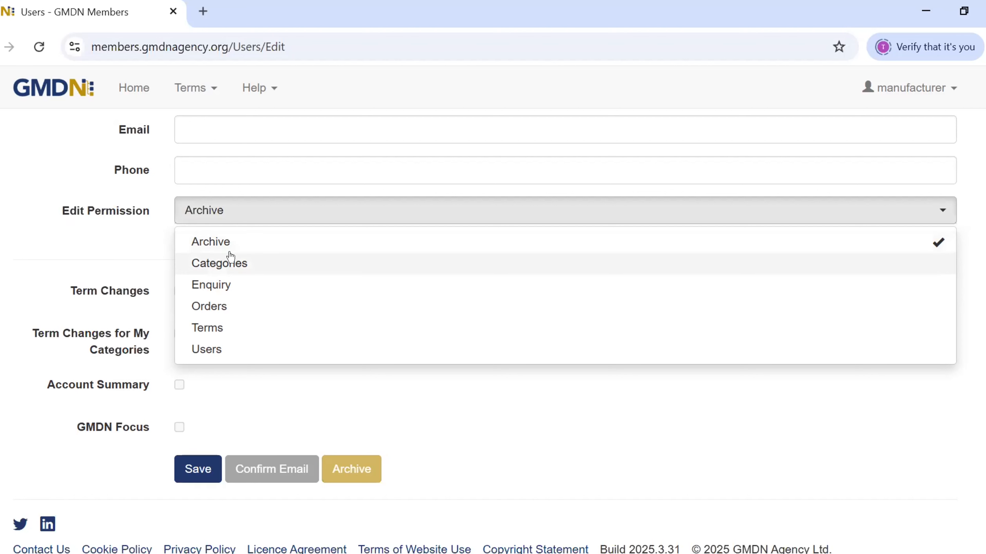
left_click(229, 263)
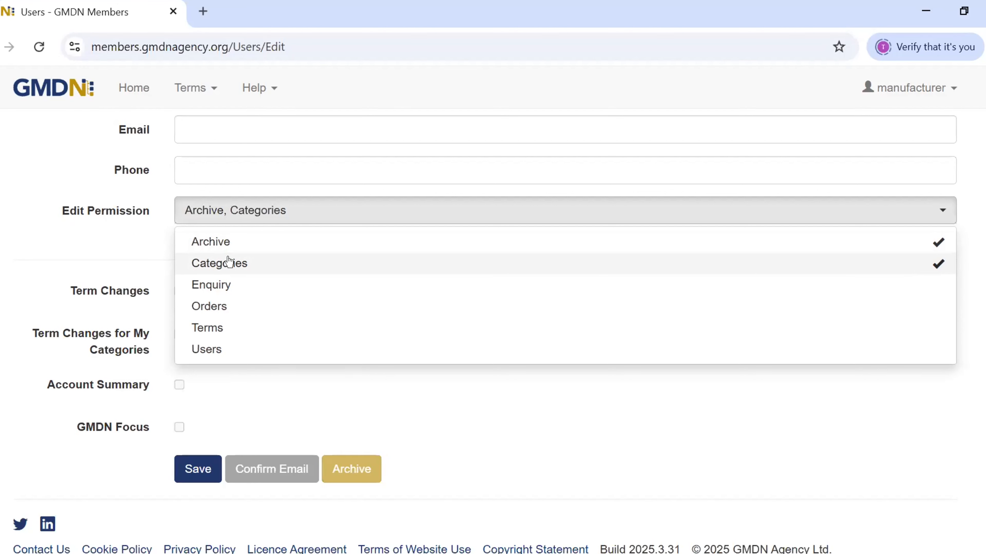
left_click(219, 287)
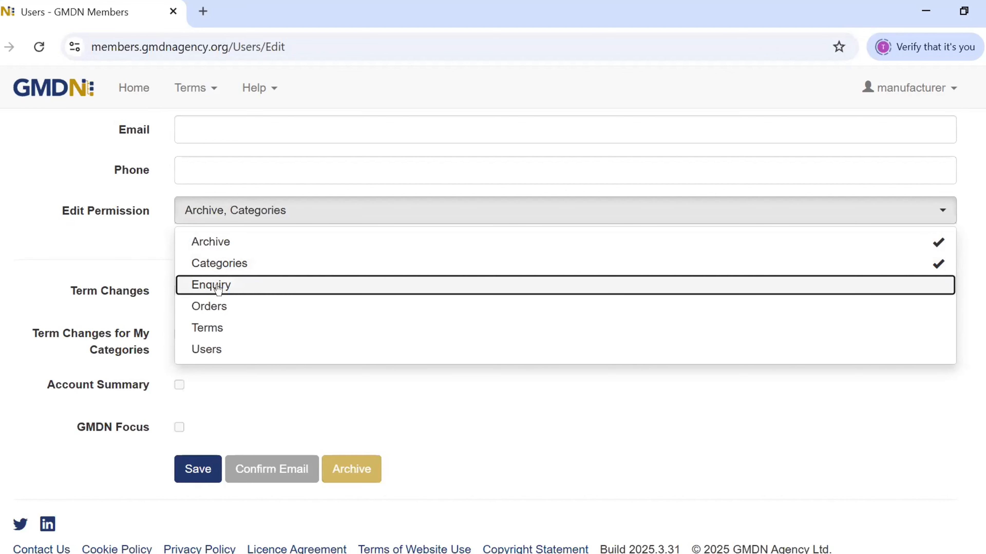
left_click(218, 288)
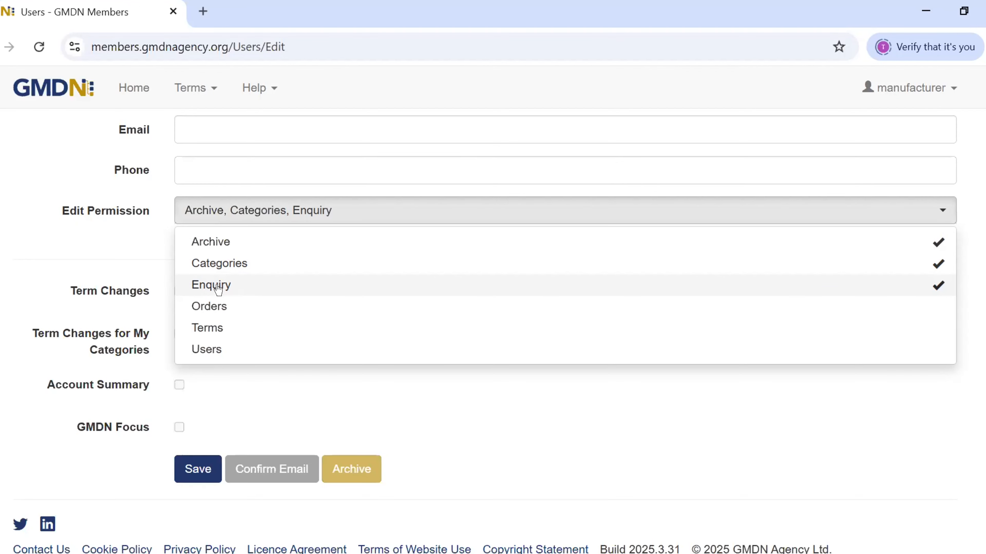
left_click(218, 308)
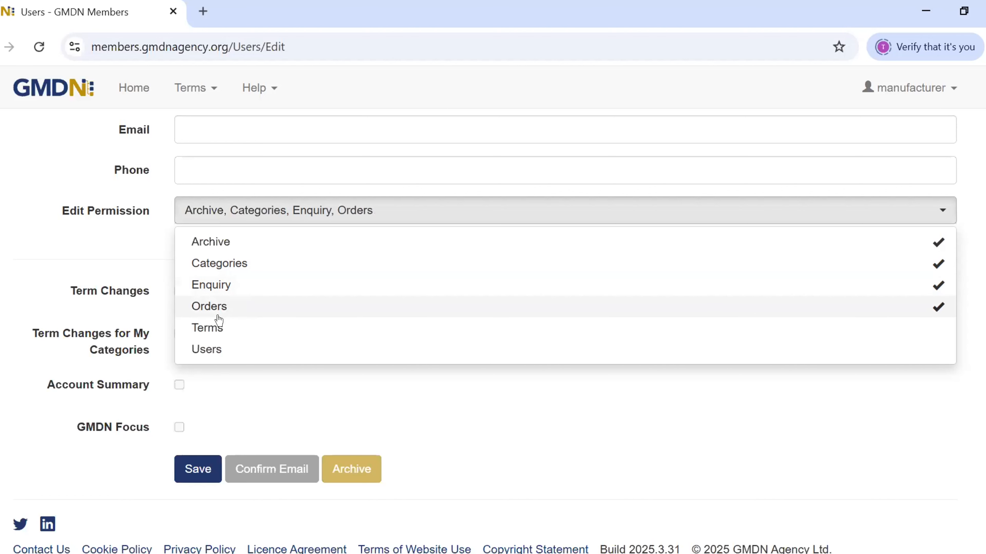
left_click(217, 327)
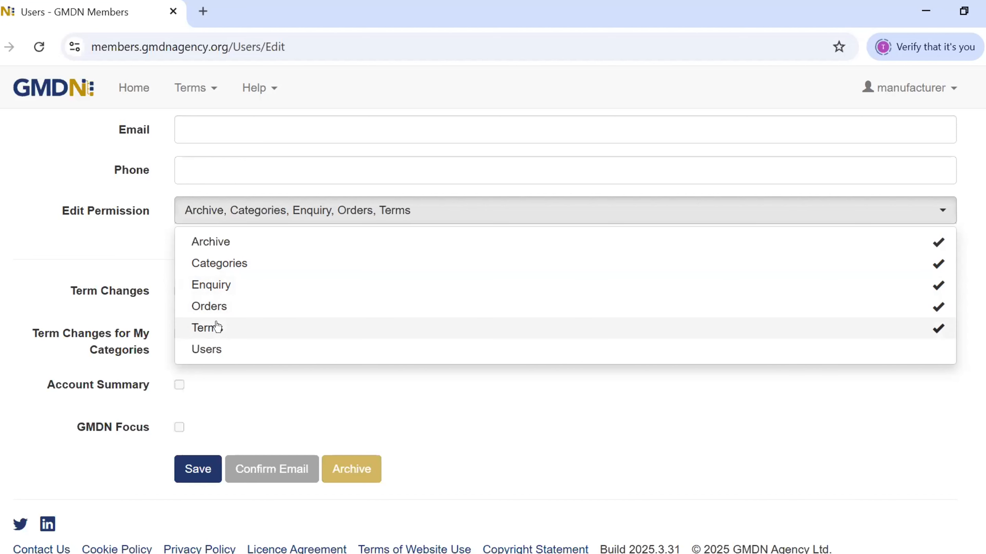
left_click(217, 351)
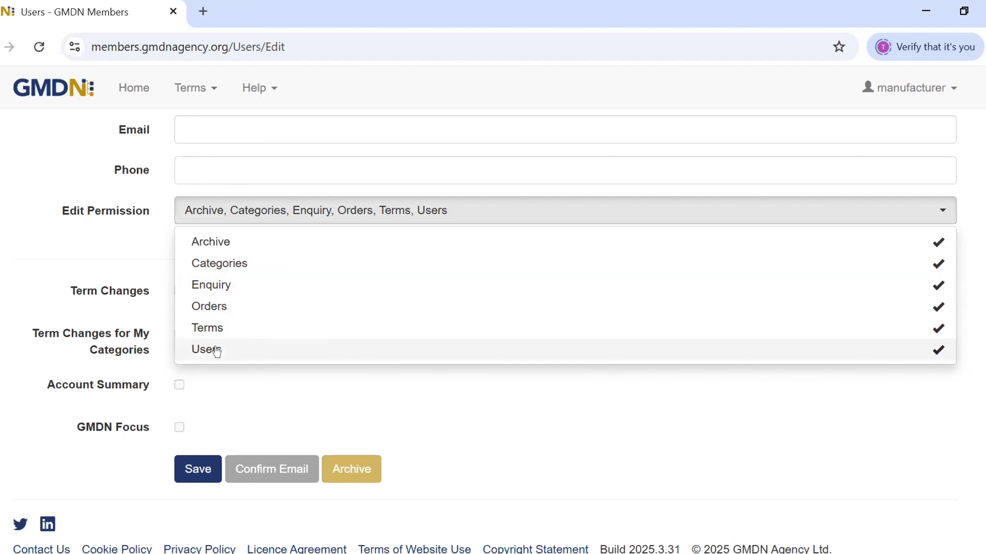
Remove Terms, Enquiry and Archive from the new user's edit permissions
left_click(211, 328)
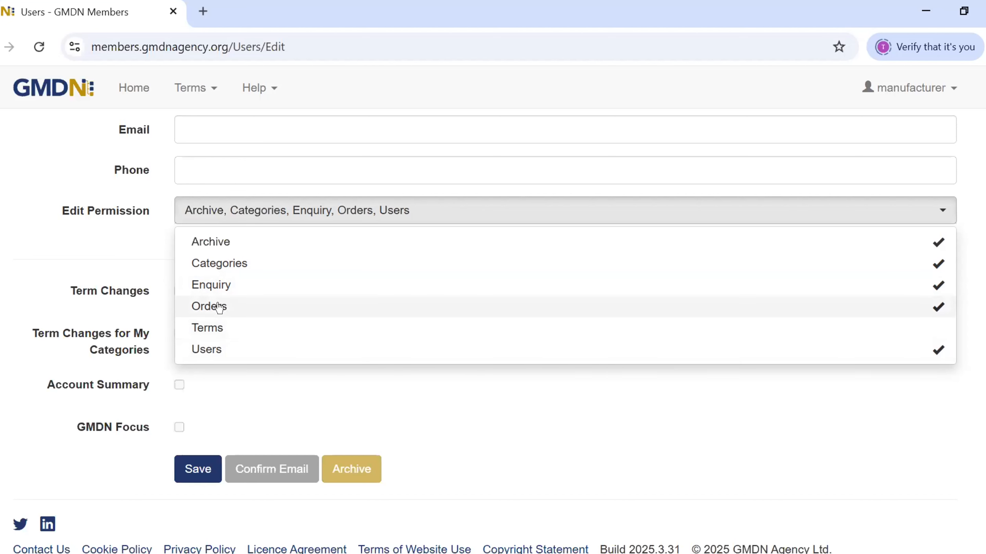
left_click(210, 285)
left_click(205, 242)
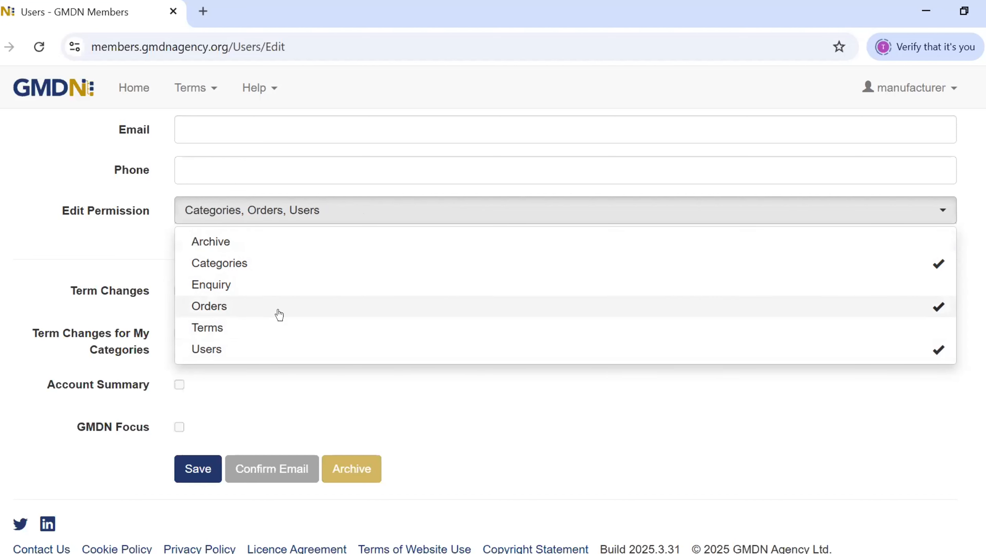
left_click(273, 394)
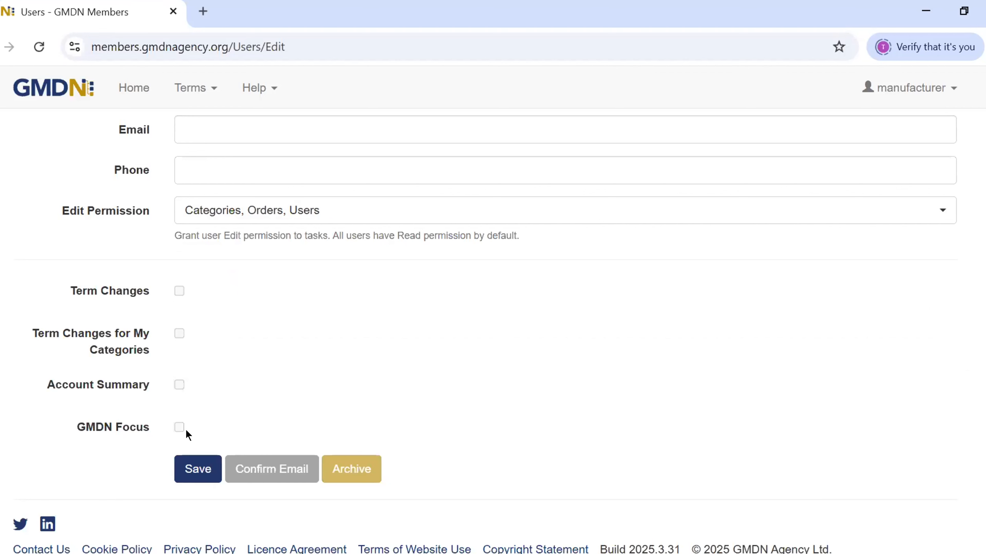
left_click(190, 475)
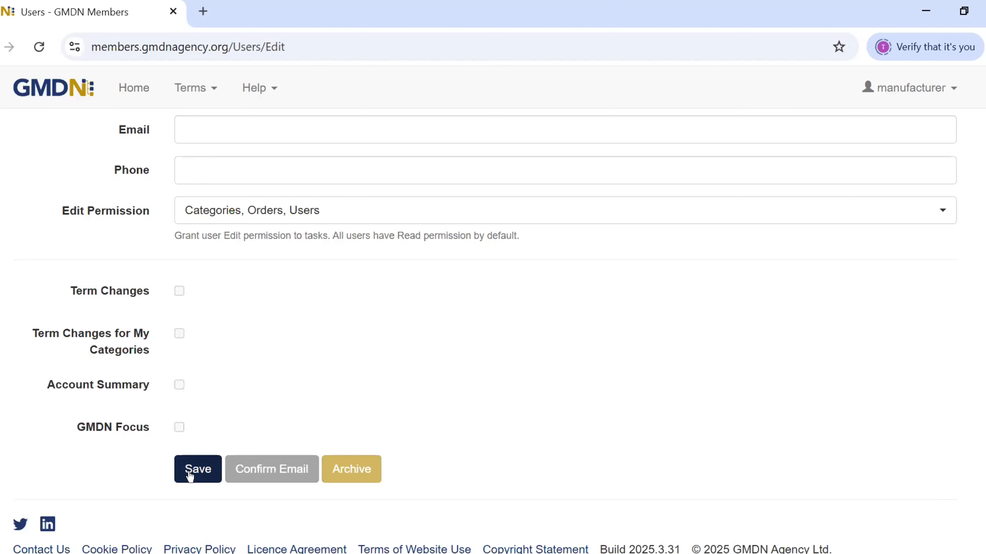
scroll(190, 469, "up", 5)
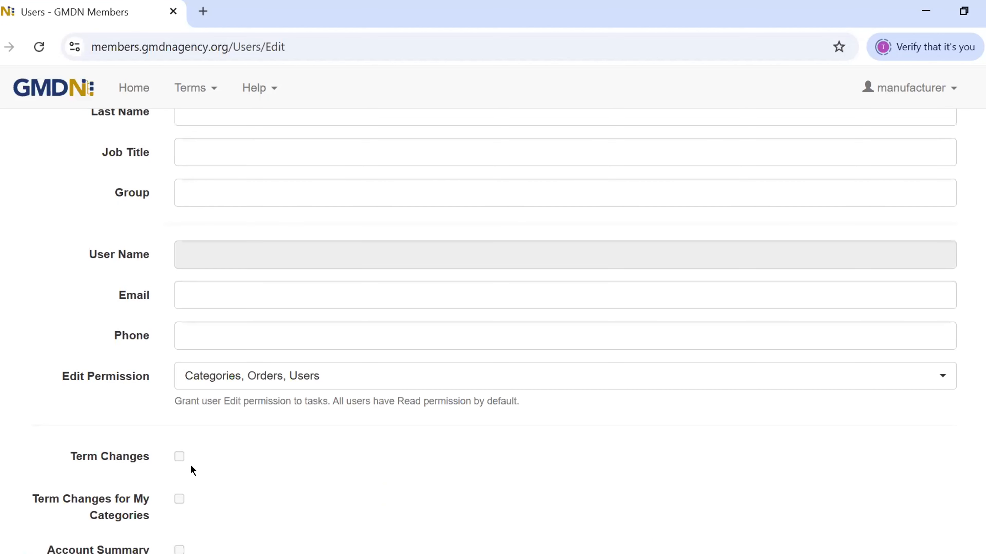
scroll(195, 444, "up", 2)
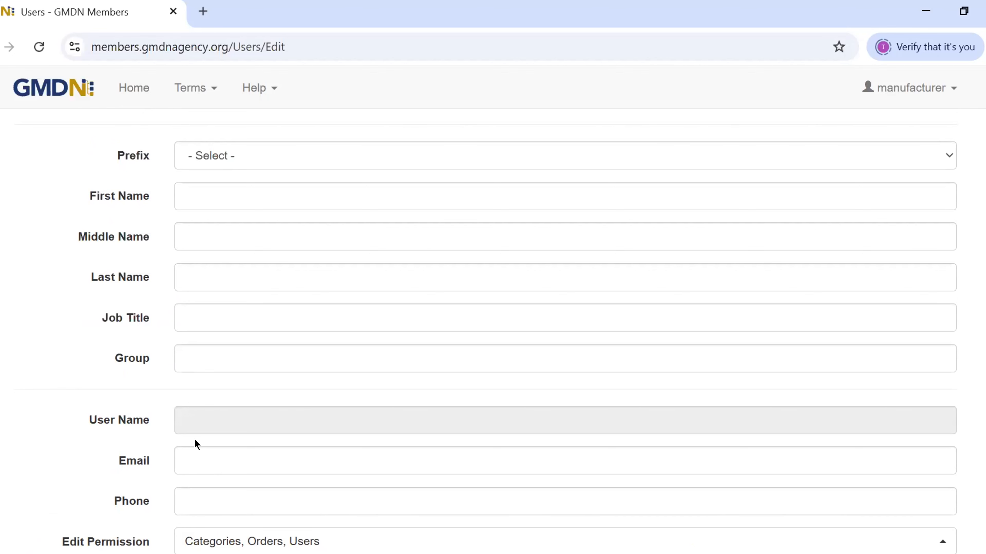
scroll(195, 440, "down", 2)
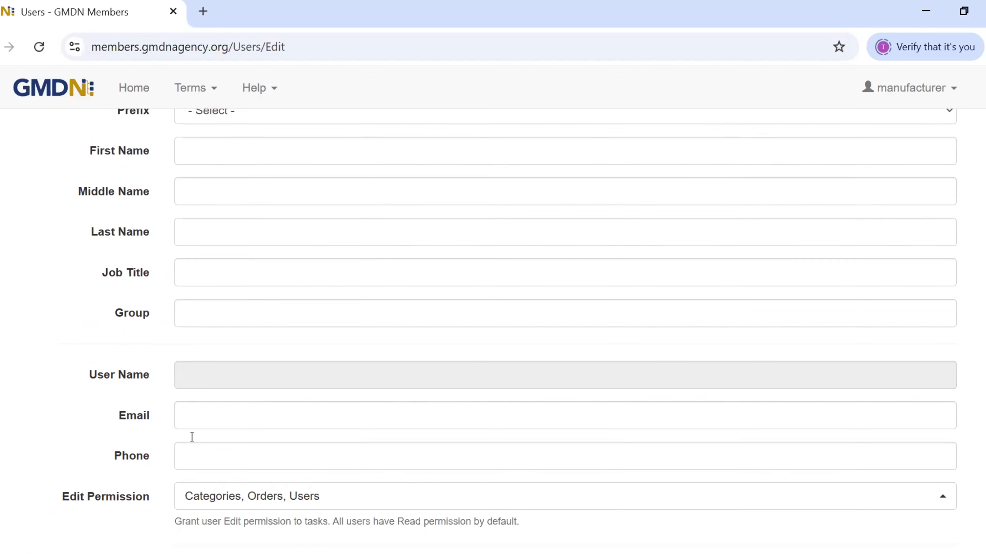
scroll(194, 439, "down", 2)
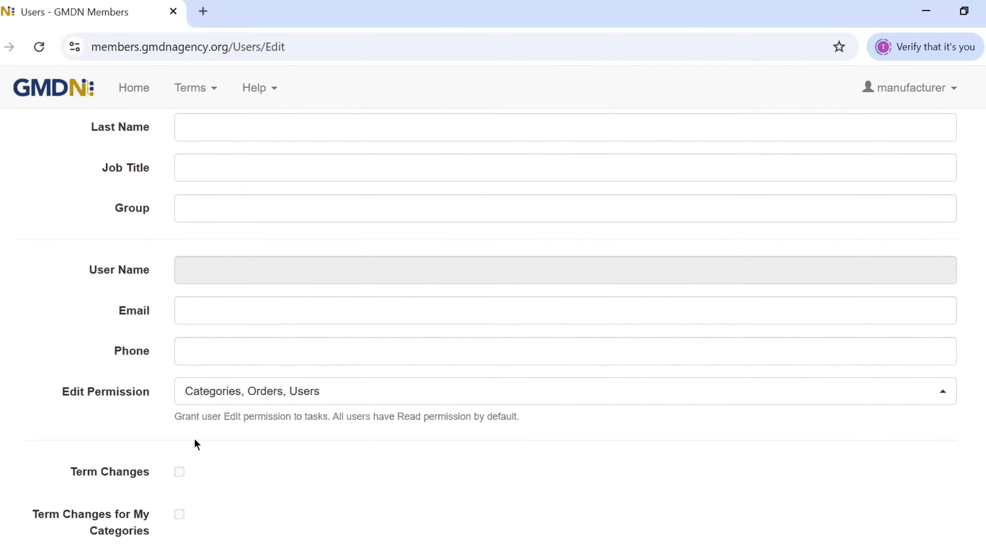
Review the remaining new user options, return to the home page without saving and open the user management page
scroll(194, 440, "down", 2)
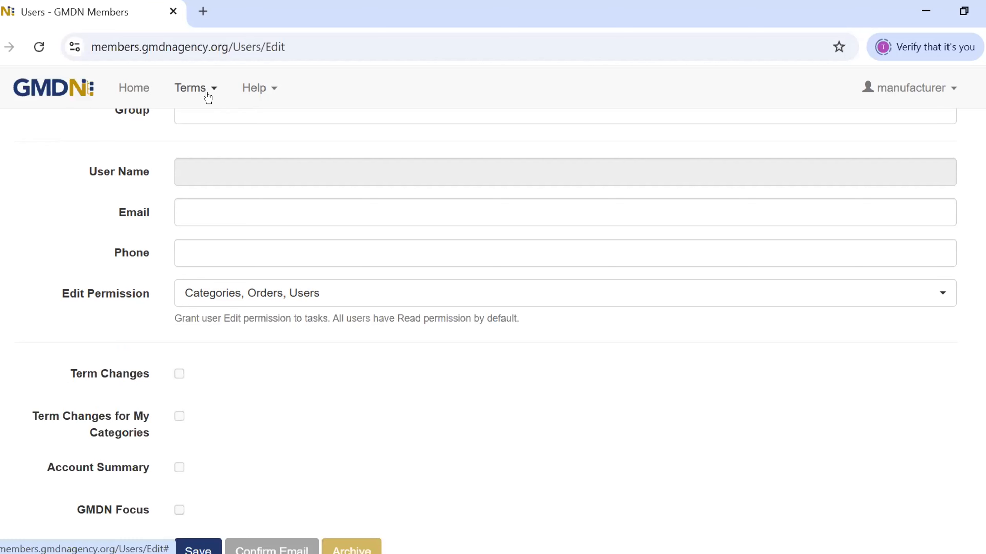
left_click(138, 91)
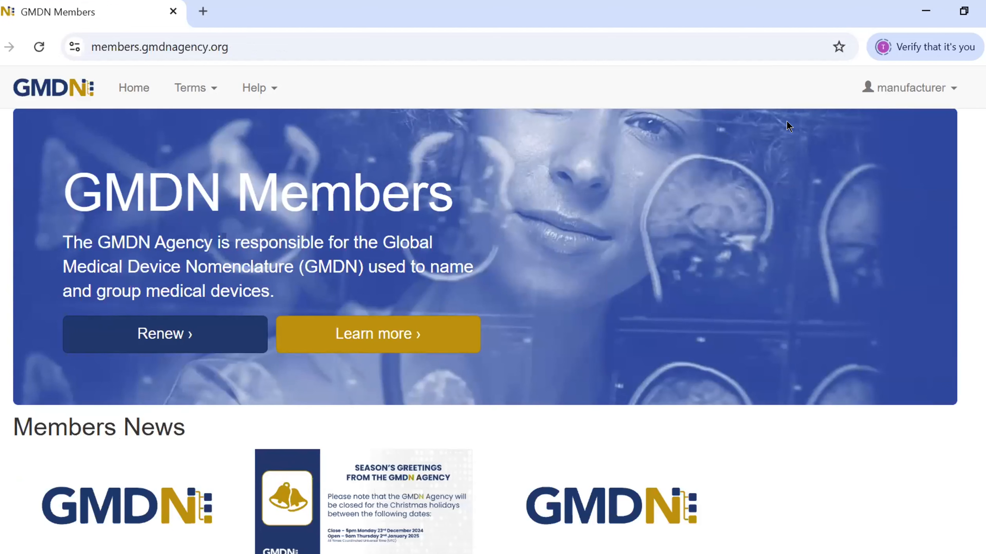
left_click(913, 88)
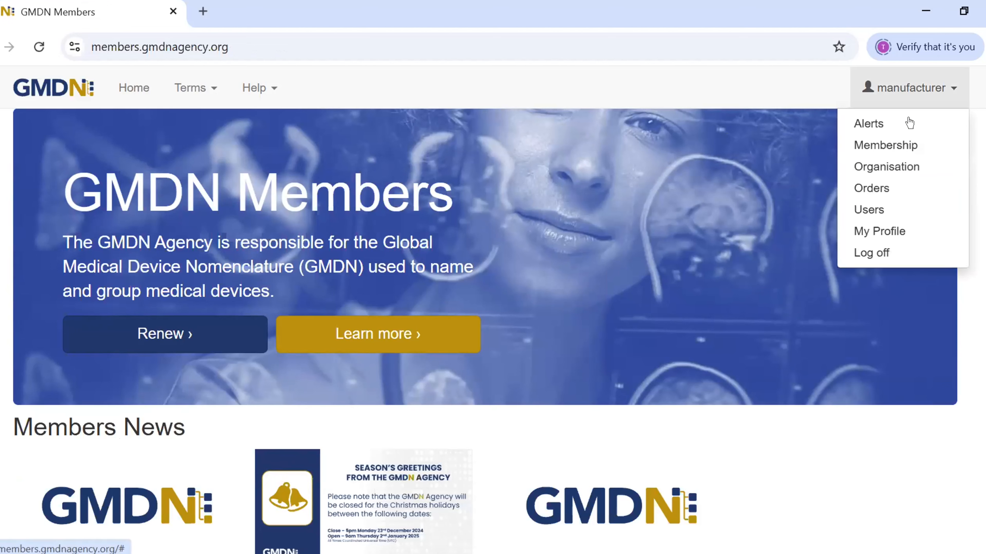
left_click(891, 211)
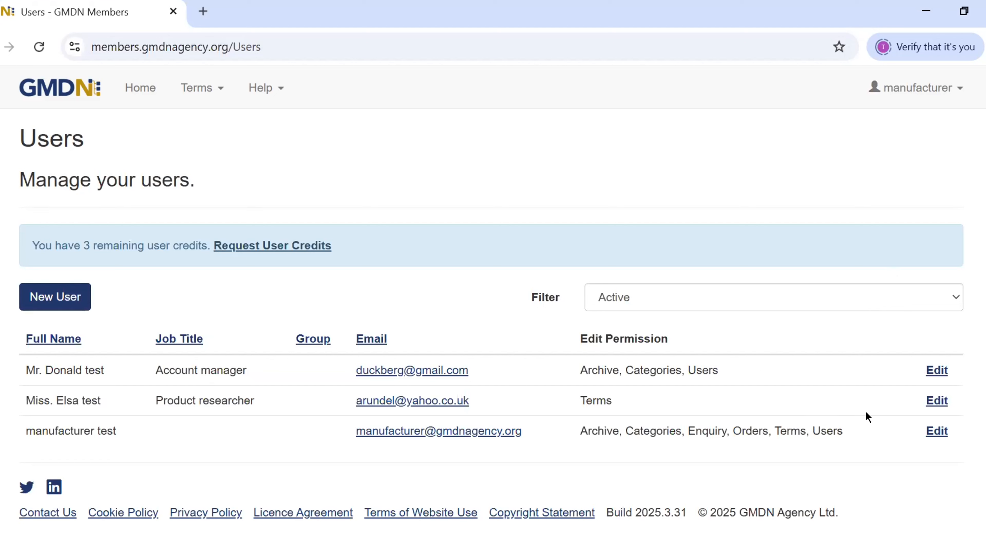
Open the account manager's user record for editing and review the contact details, edit permissions and notification options
left_click(935, 370)
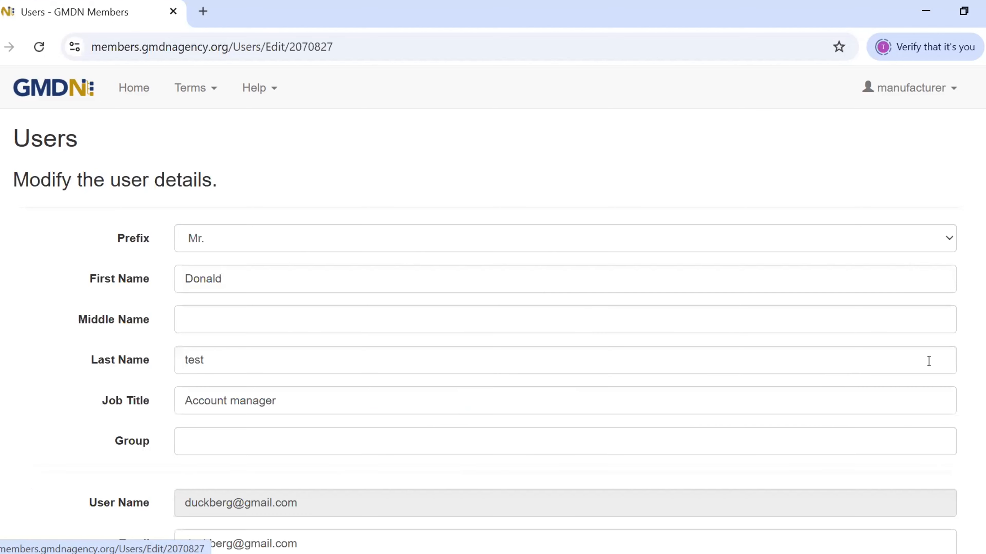
scroll(809, 378, "down", 6)
scroll(809, 375, "down", 3)
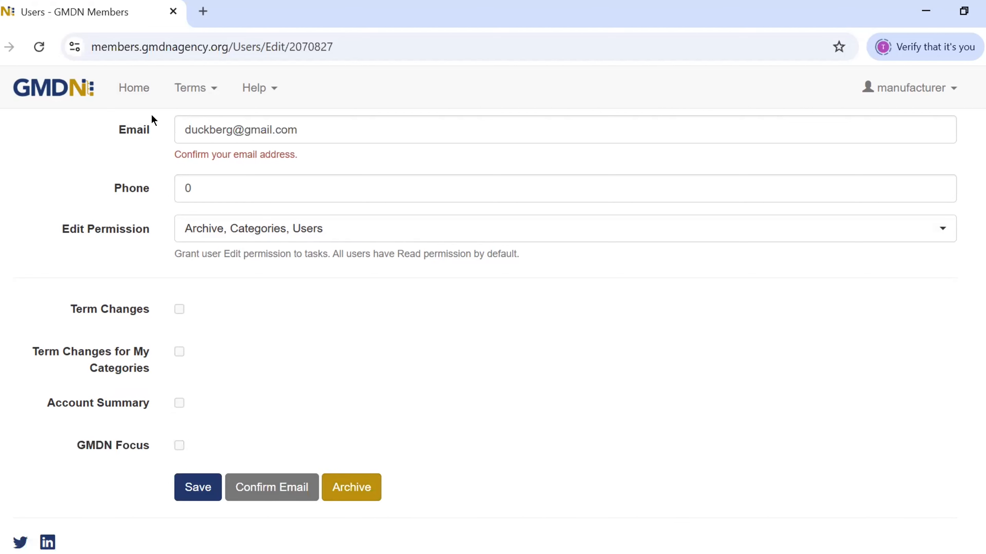
Return to the home page, open the Alerts page and review the account and purchased term notifications
left_click(133, 87)
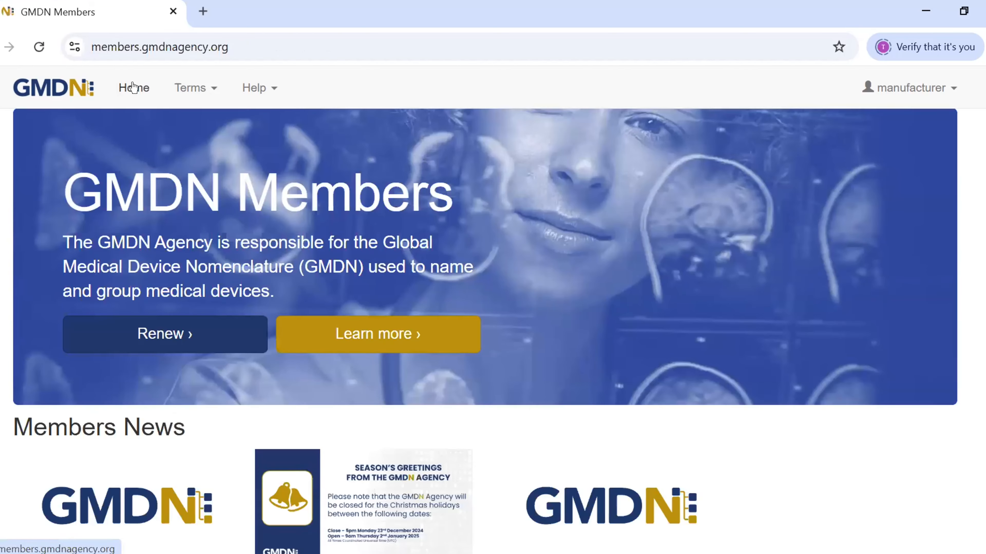
left_click(899, 88)
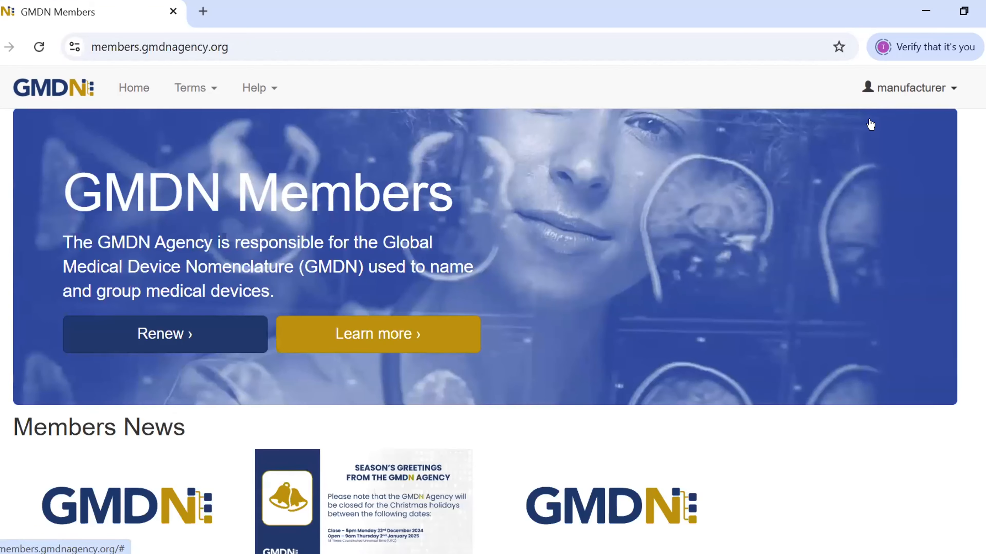
left_click(869, 124)
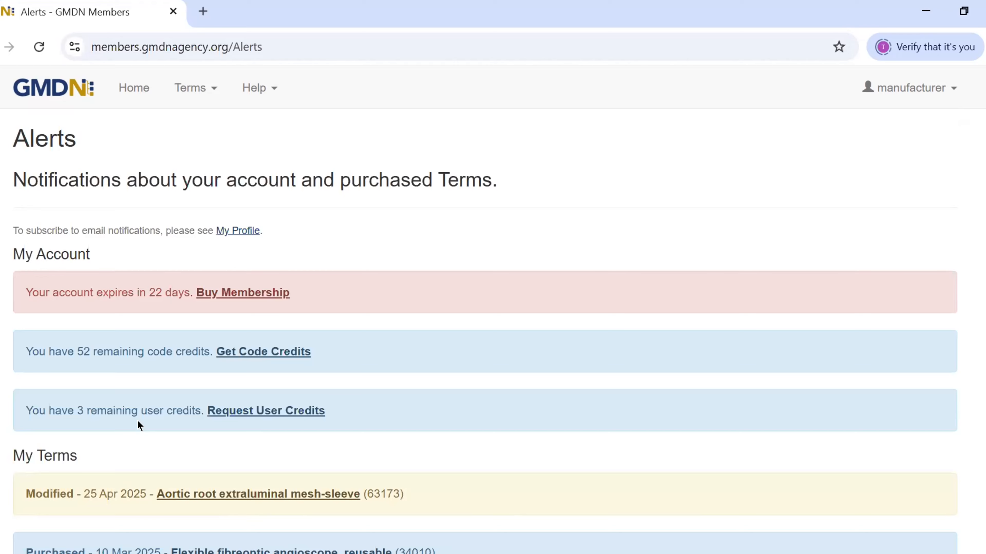
scroll(137, 419, "down", 2)
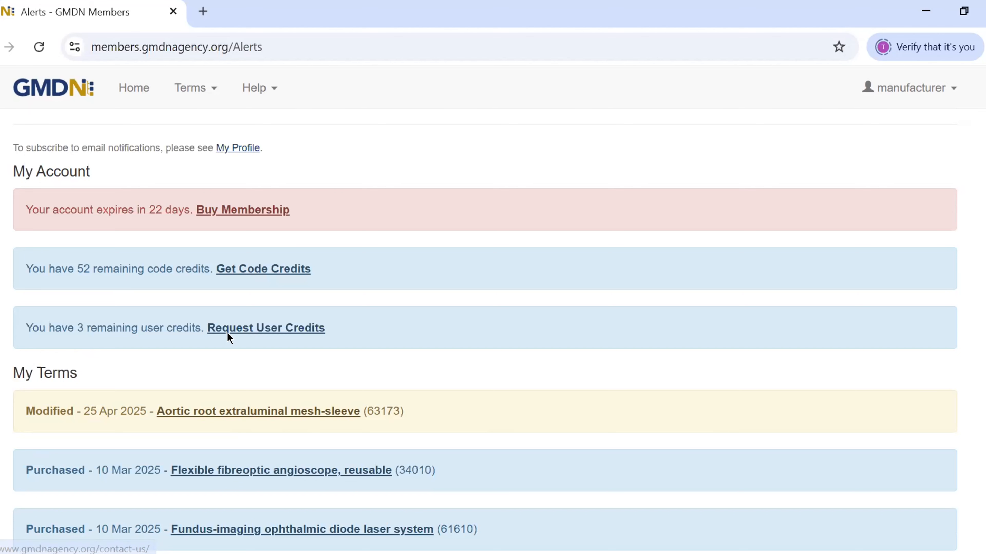
scroll(228, 333, "up", 2)
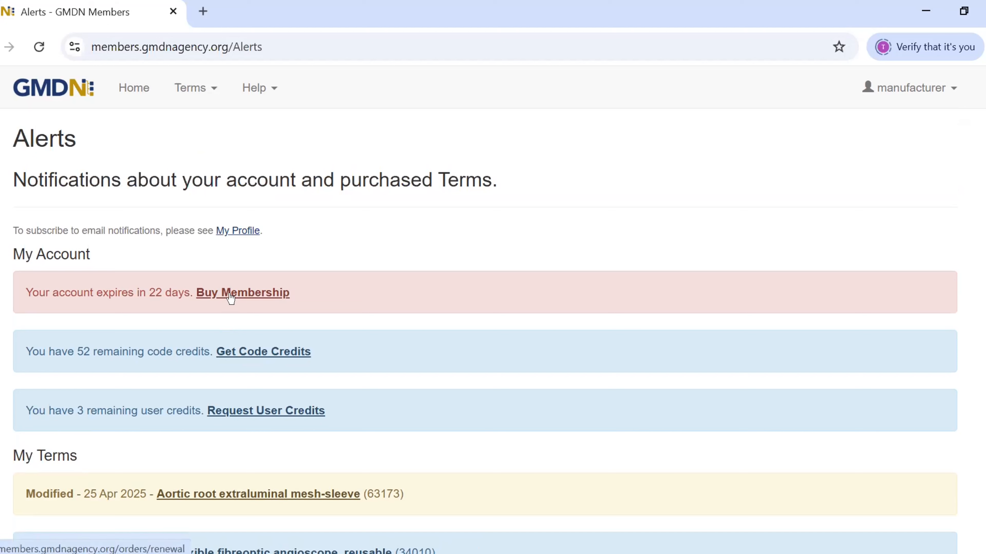
From the home page, open the GMDN training page and look through its training videos and user guides
left_click(133, 88)
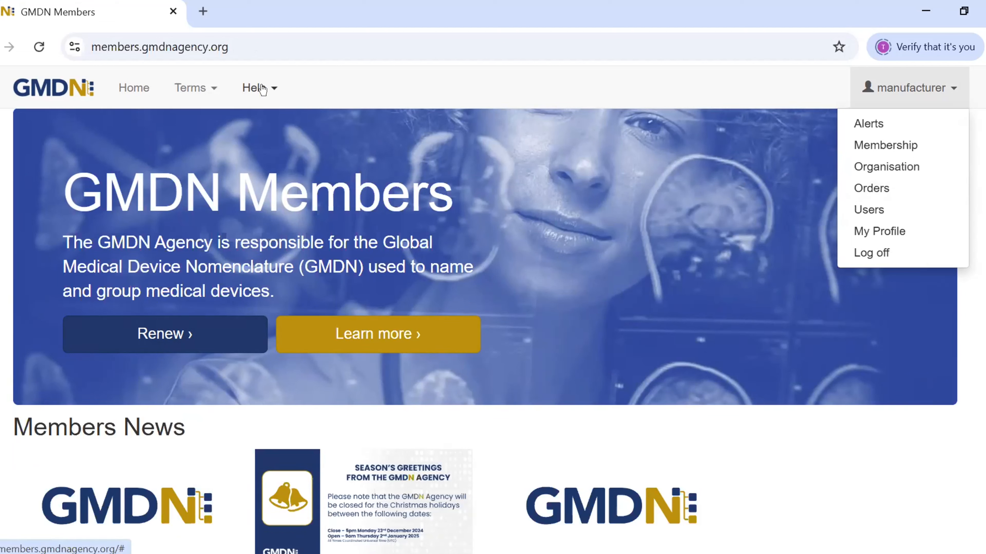
left_click(274, 203)
scroll(362, 386, "down", 10)
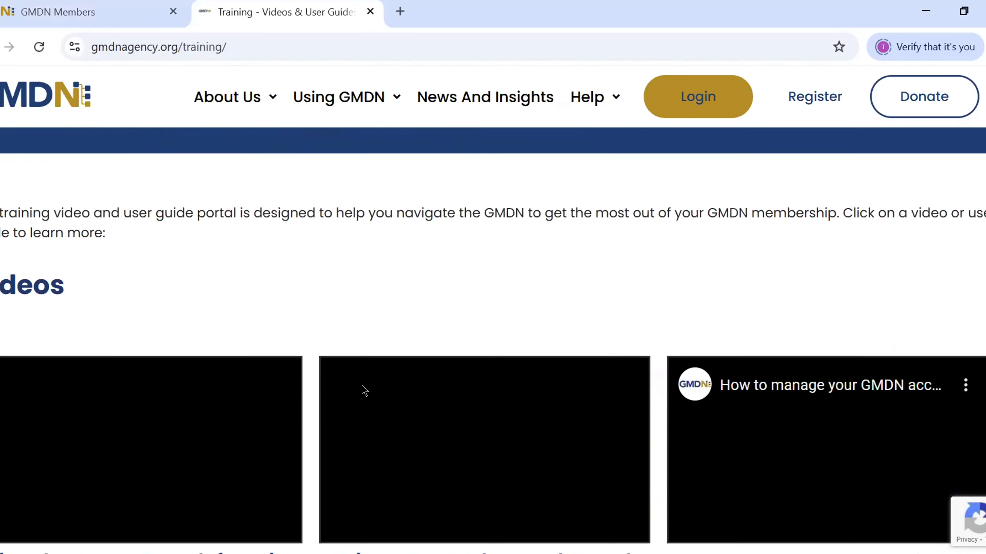
scroll(362, 388, "down", 15)
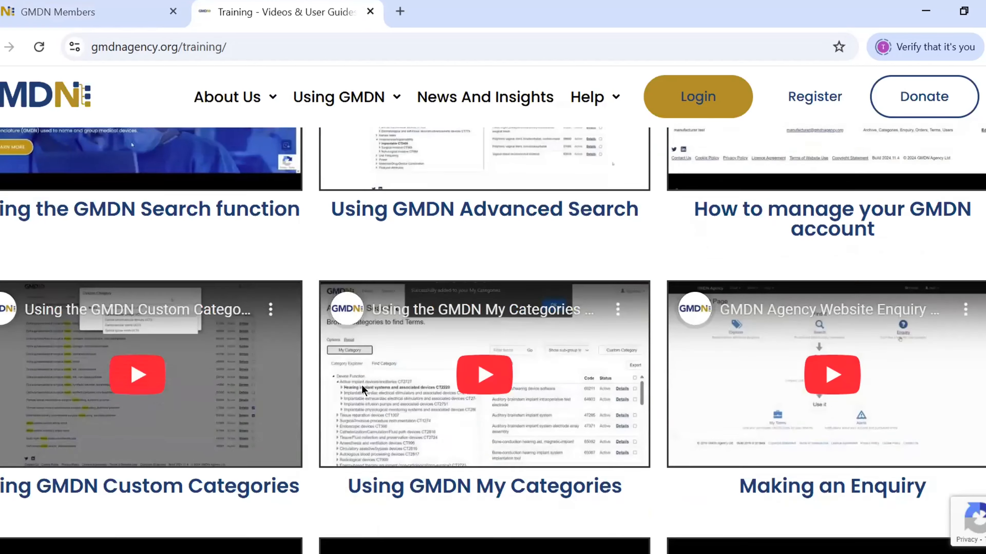
scroll(364, 390, "down", 8)
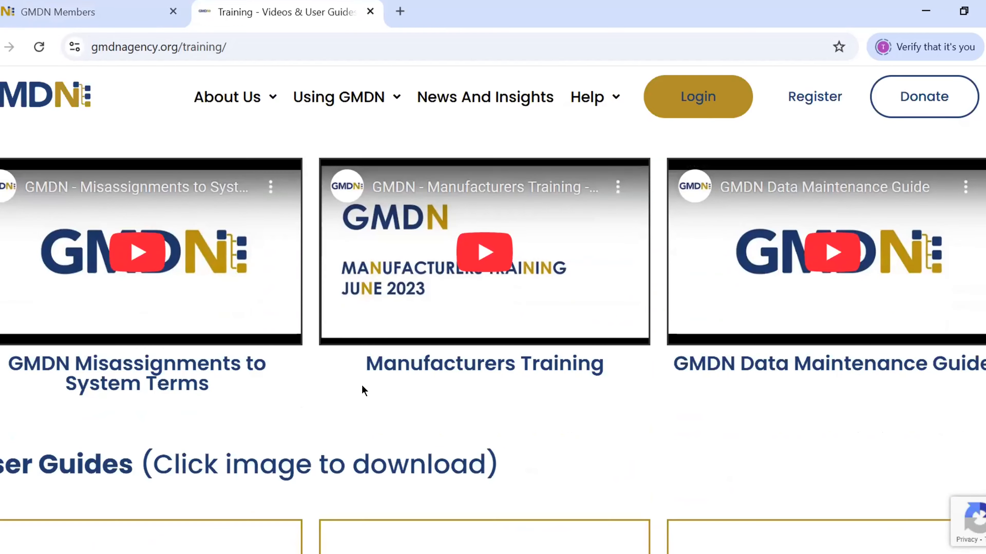
scroll(360, 388, "up", 10)
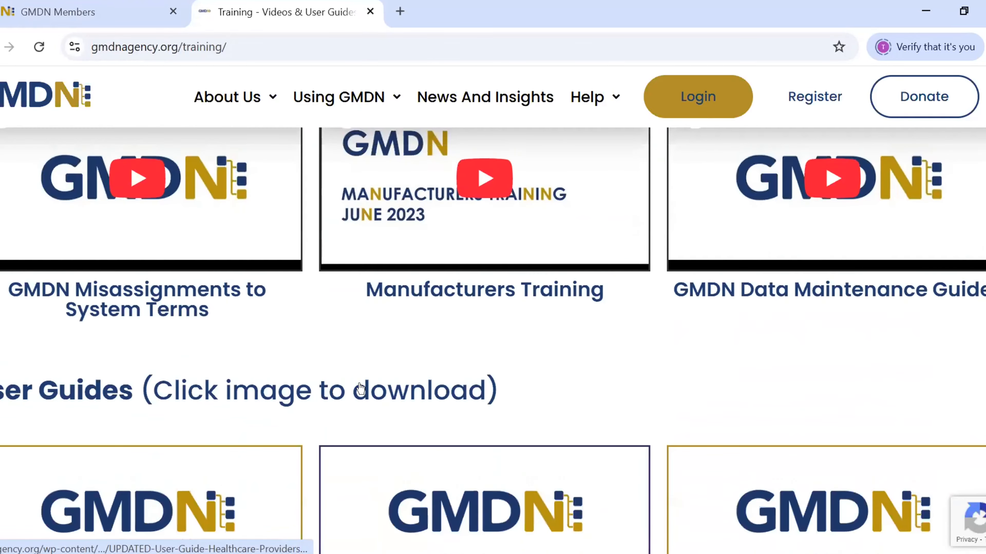
scroll(360, 388, "up", 5)
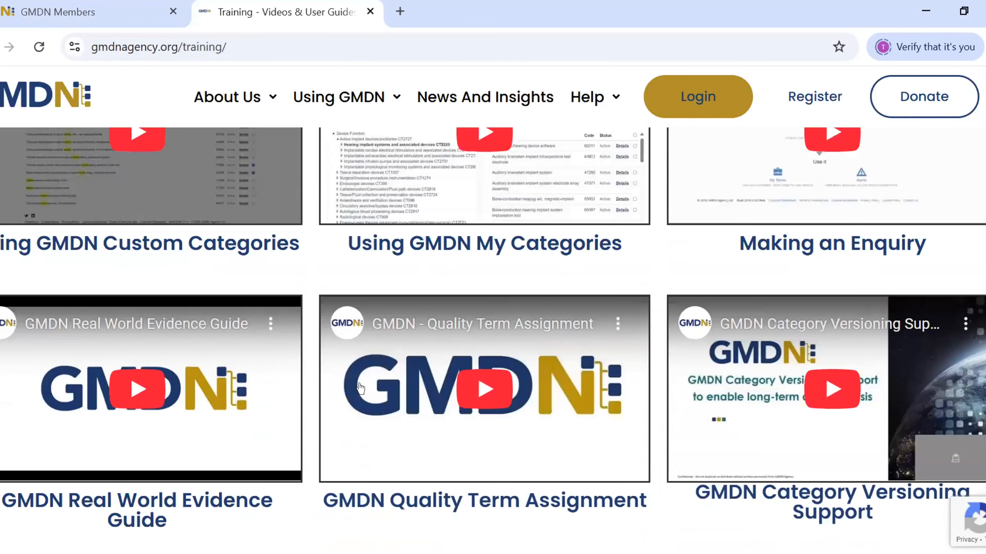
scroll(361, 388, "up", 8)
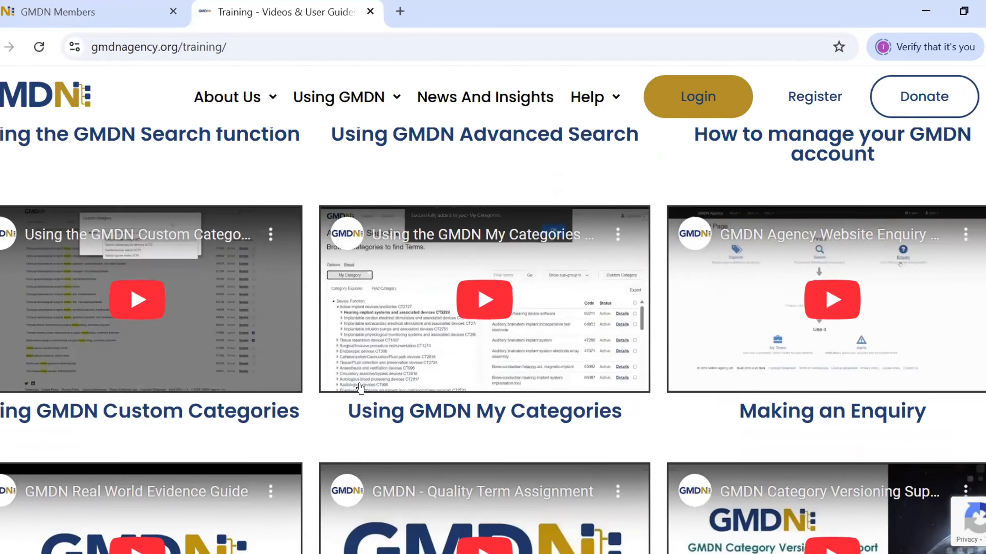